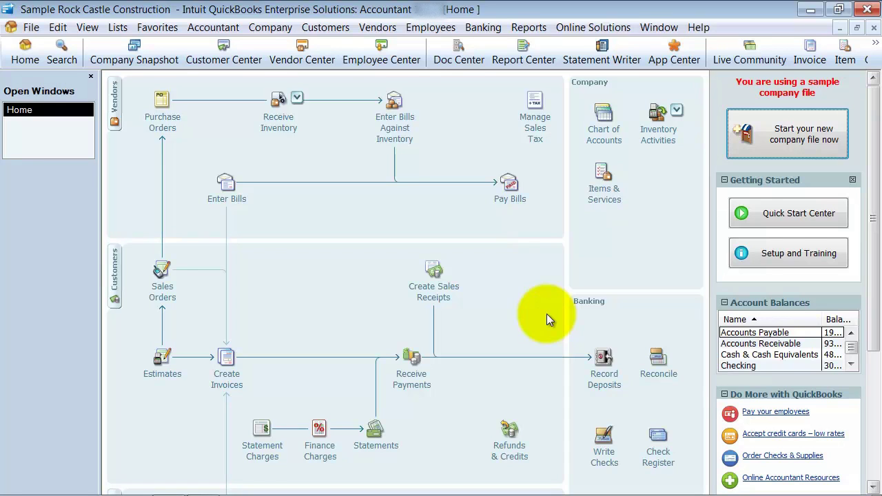
- Open the Cal Gas & Electric vendor record and view the available vendor types in its additional info
click(293, 56)
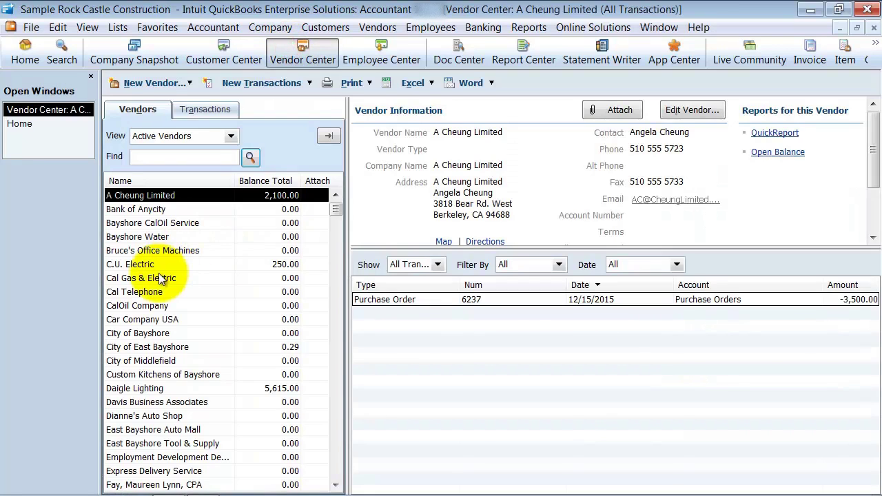
double_click(158, 277)
click(237, 138)
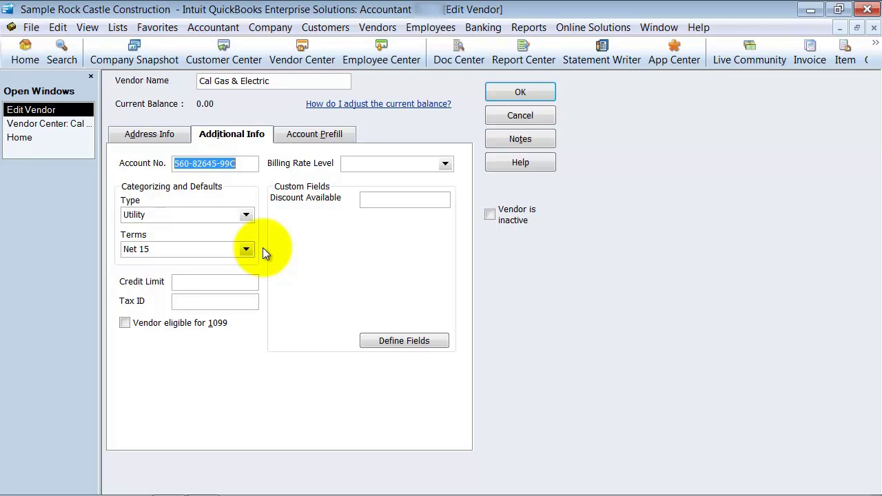
click(246, 215)
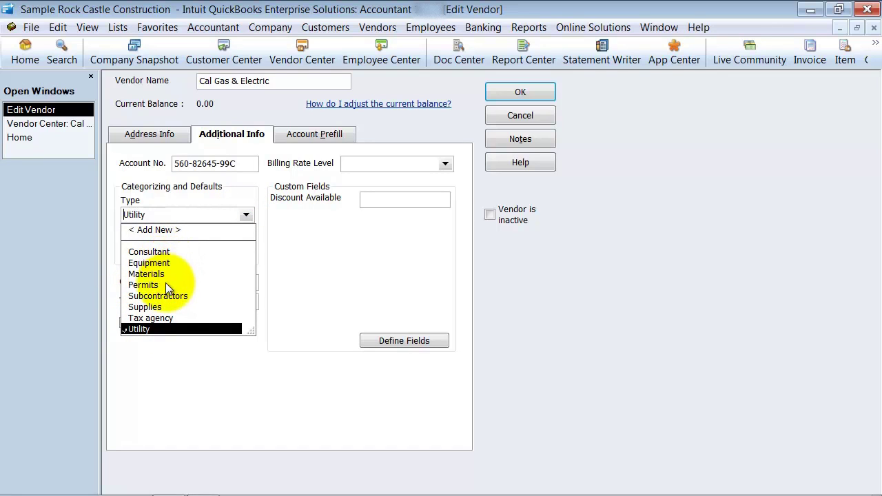
click(522, 94)
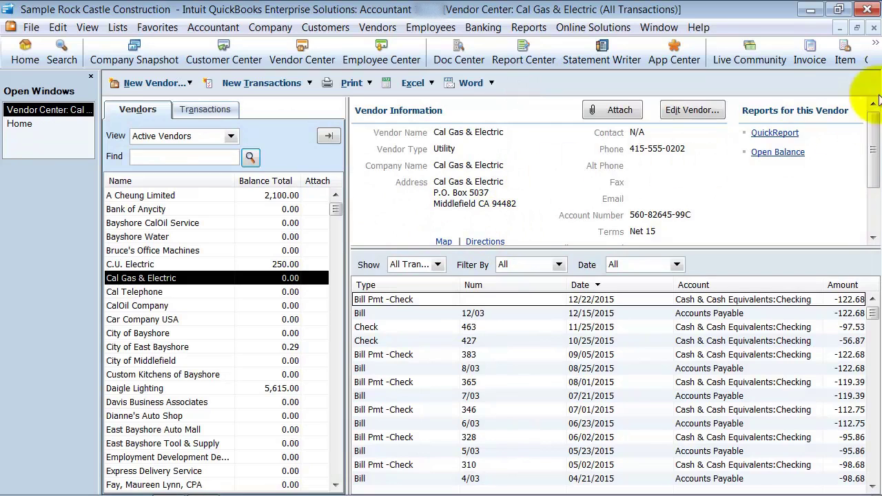
click(874, 28)
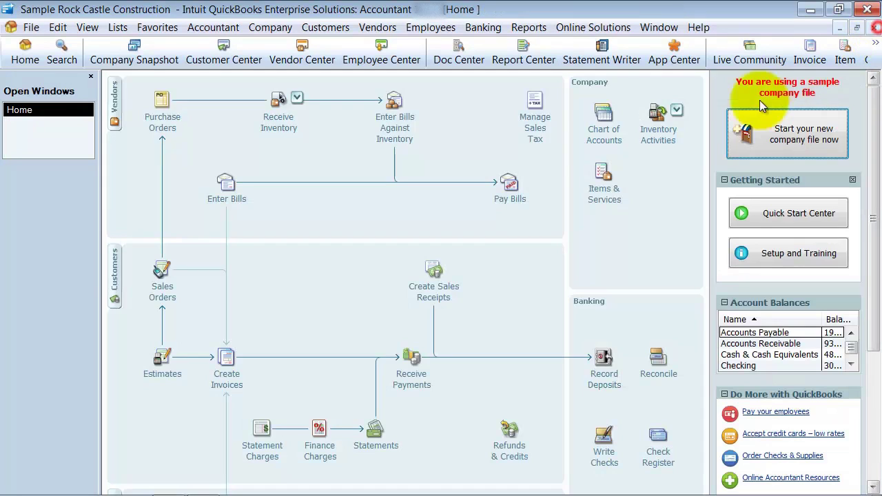
- Open the Vendor Type List and view the QuickReport for the Consultant type
click(116, 27)
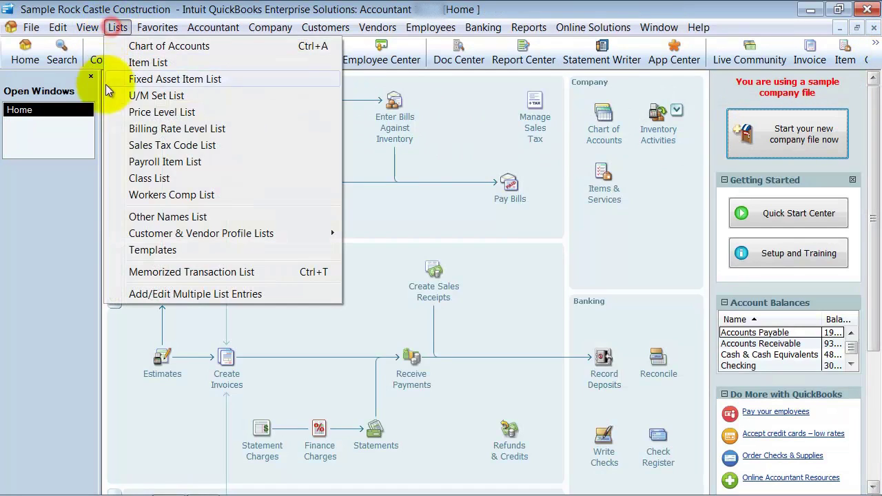
mouse_move(122, 237)
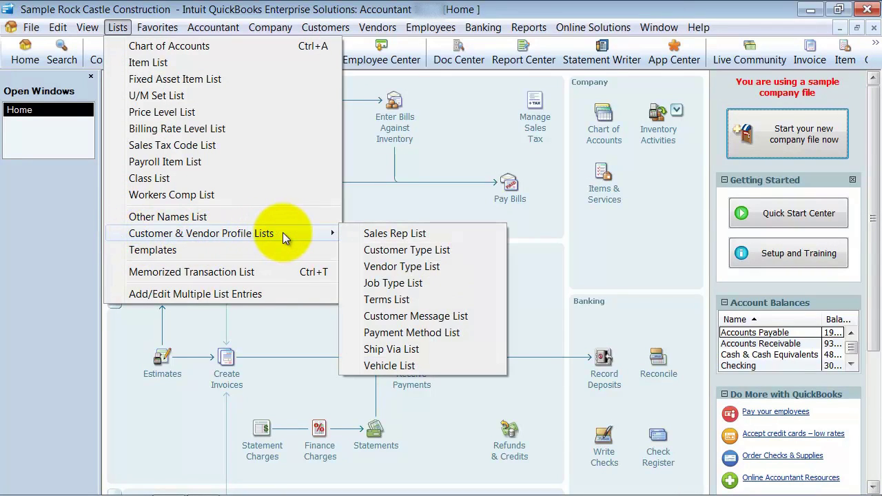
click(436, 273)
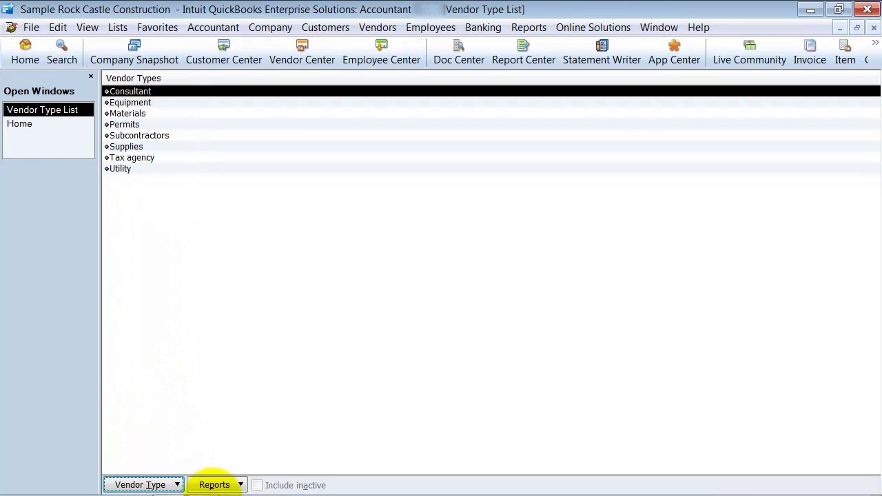
click(231, 484)
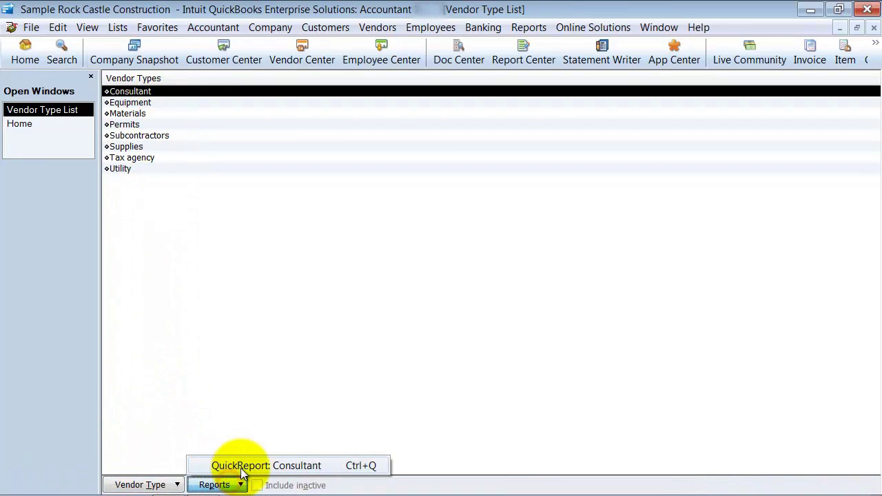
click(242, 466)
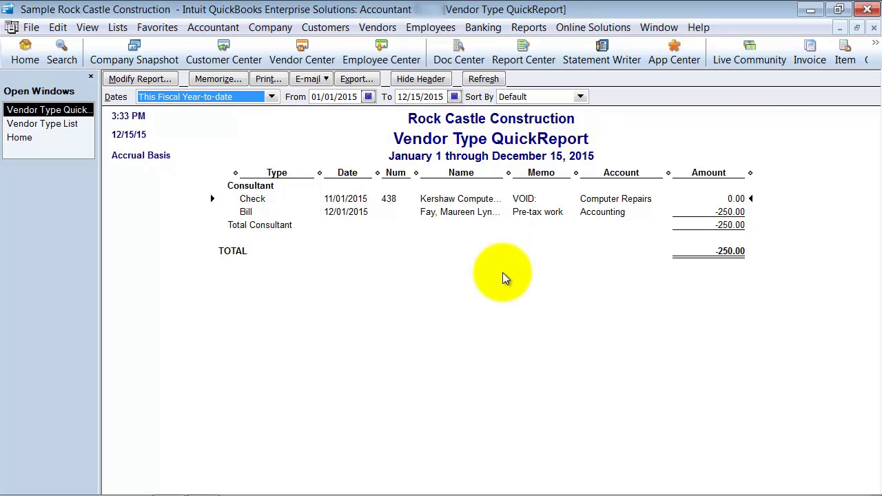
click(874, 27)
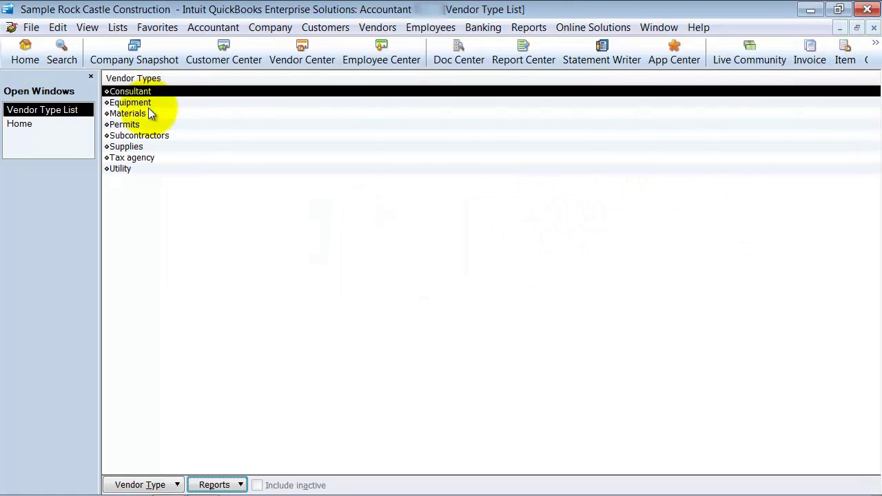
- Run the QuickReport for the Materials vendor type, look through its transactions and close the report
click(149, 113)
click(215, 484)
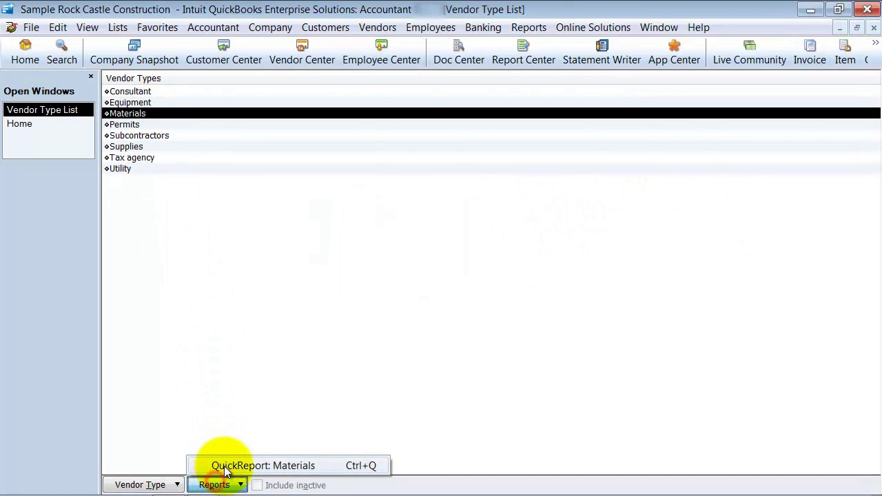
click(226, 465)
scroll(285, 394, down, 20)
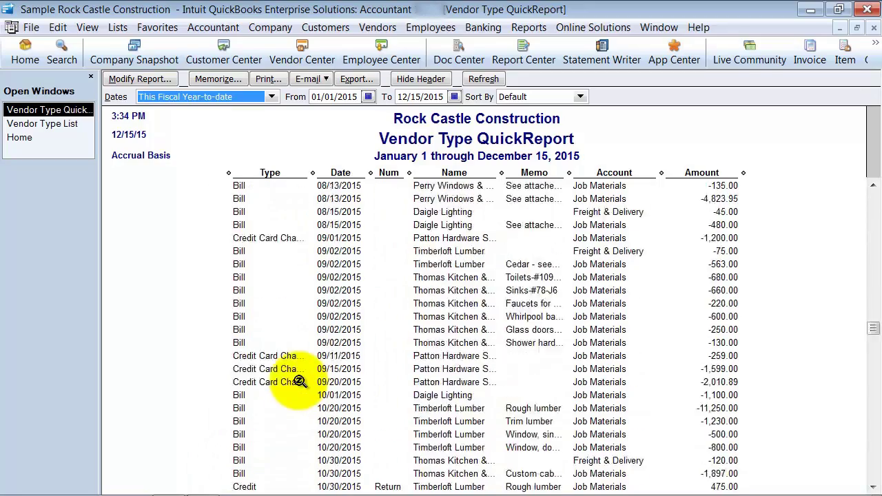
scroll(299, 381, down, 10)
scroll(300, 382, up, 20)
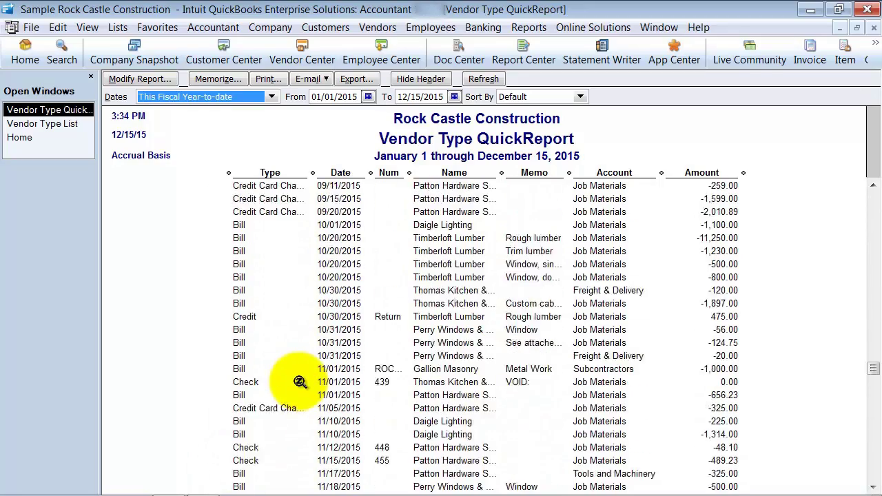
scroll(298, 381, up, 7)
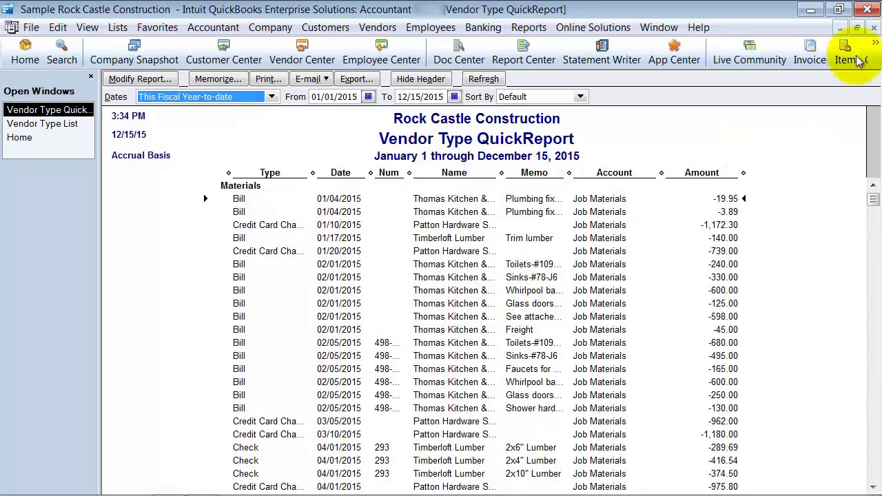
click(874, 26)
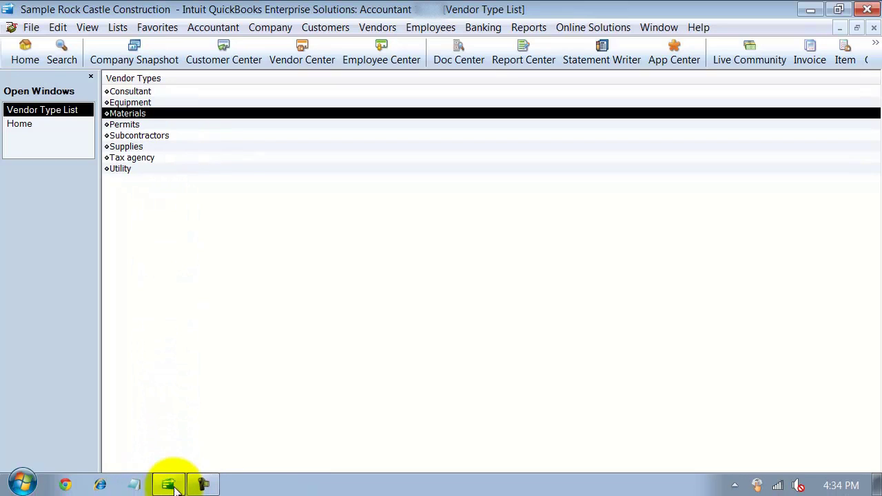
- Add a vendor type named "New Type" as a main type, leaving the subtype option off
click(177, 485)
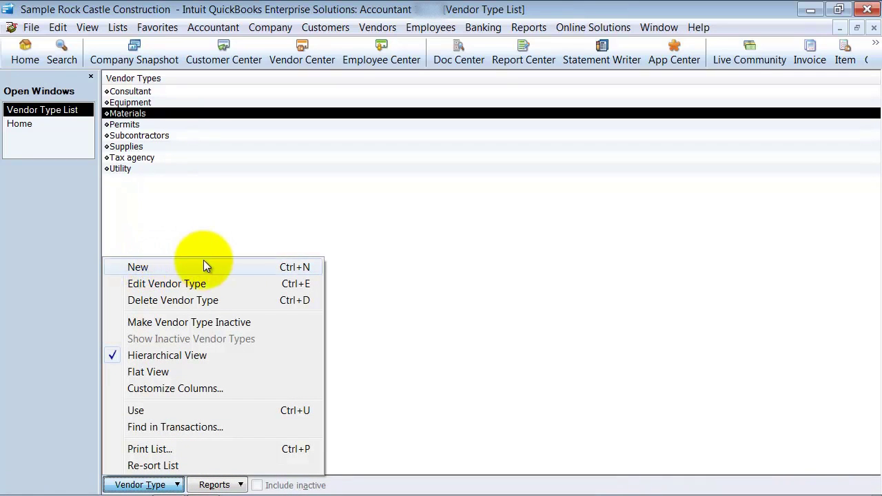
click(285, 269)
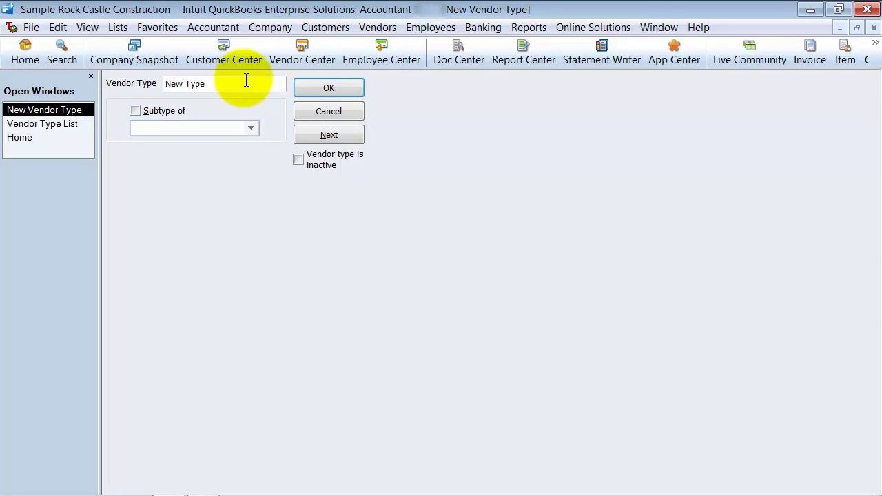
text(New Type)
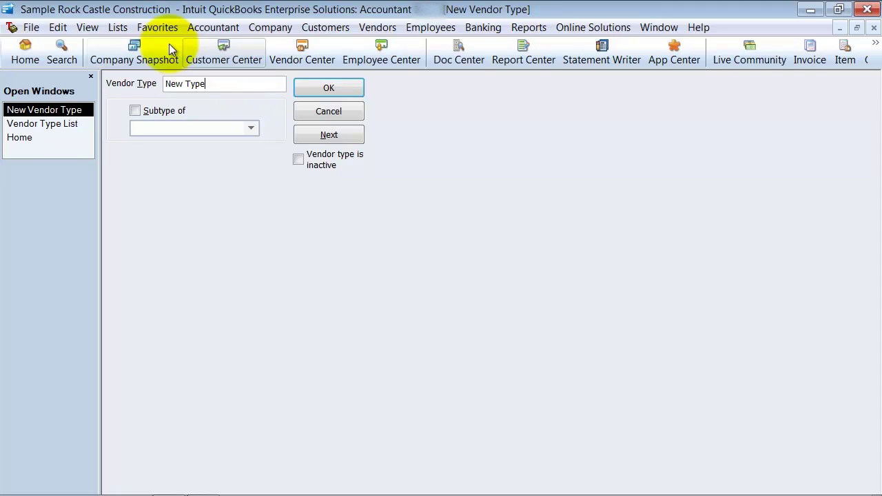
click(141, 114)
click(250, 129)
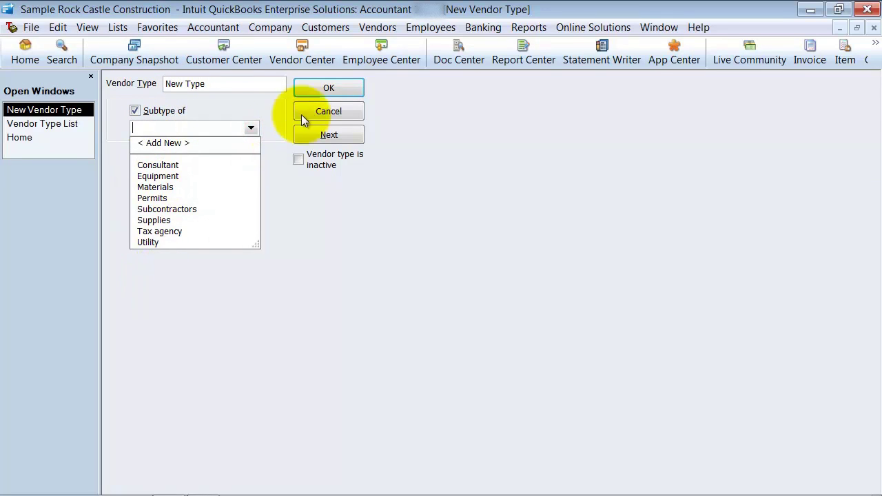
click(315, 85)
click(442, 173)
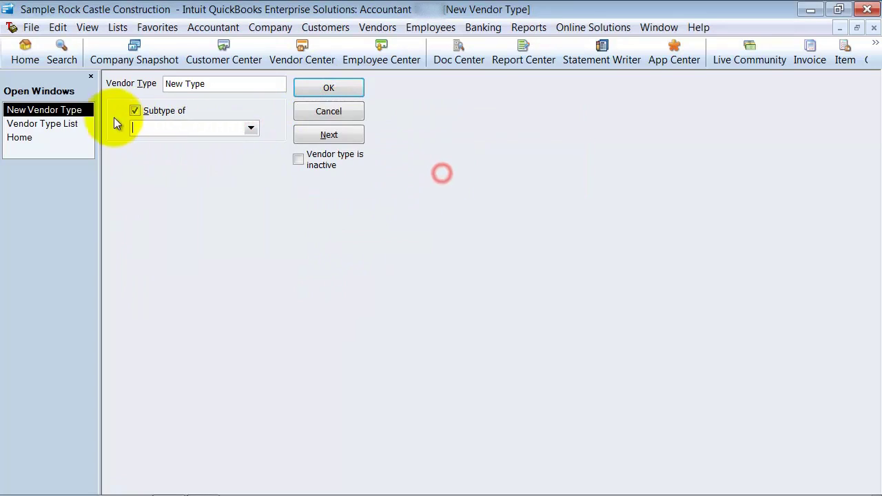
click(134, 111)
click(321, 82)
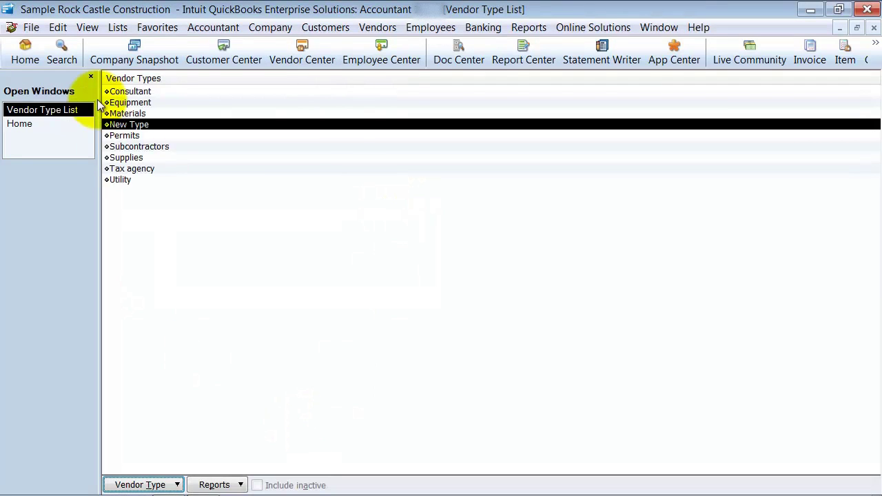
drag(106, 124, 110, 125)
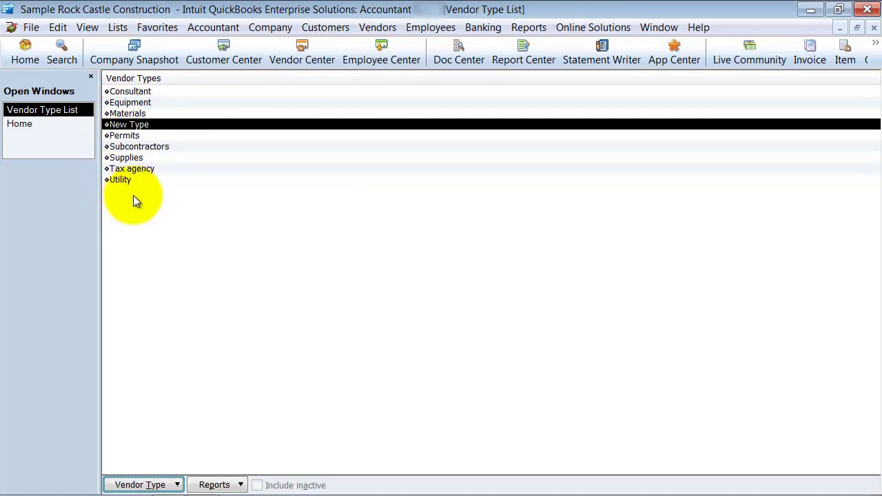
- Check the vendor type choices in the Cal Gas & Electric record's additional info, keeping Utility, and close the Vendor Center
click(301, 51)
click(136, 278)
double_click(135, 278)
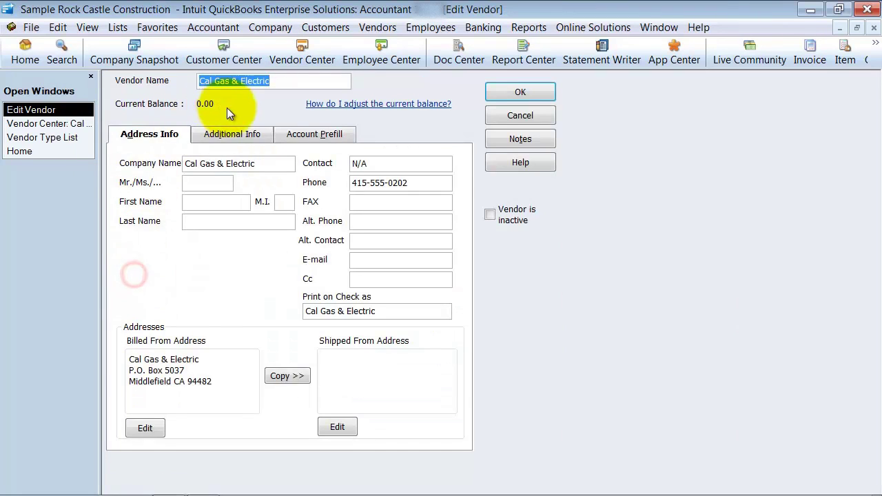
click(230, 133)
click(246, 216)
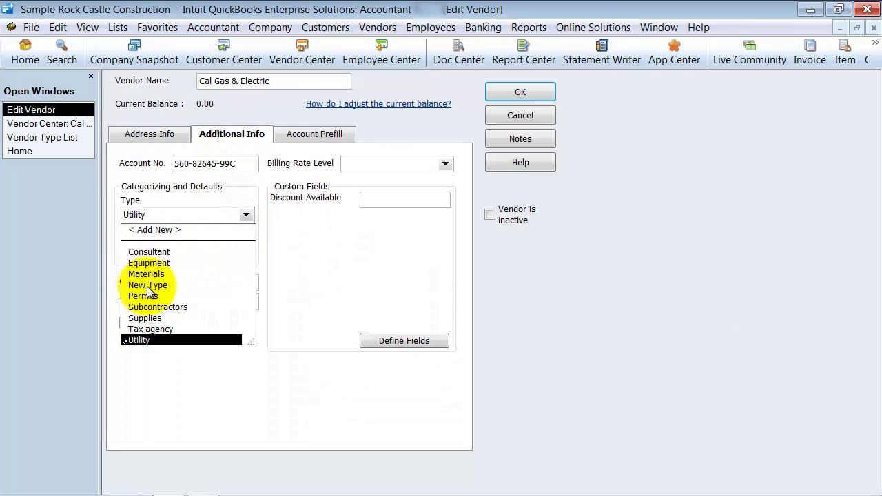
click(512, 87)
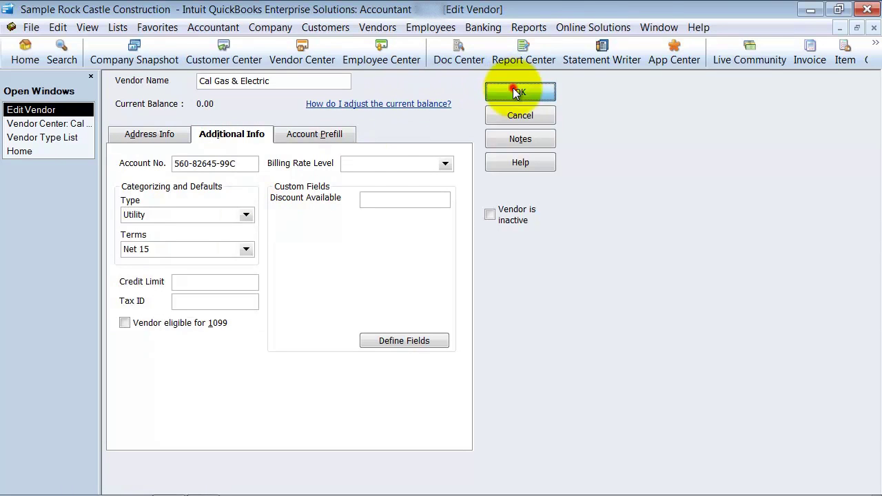
click(873, 28)
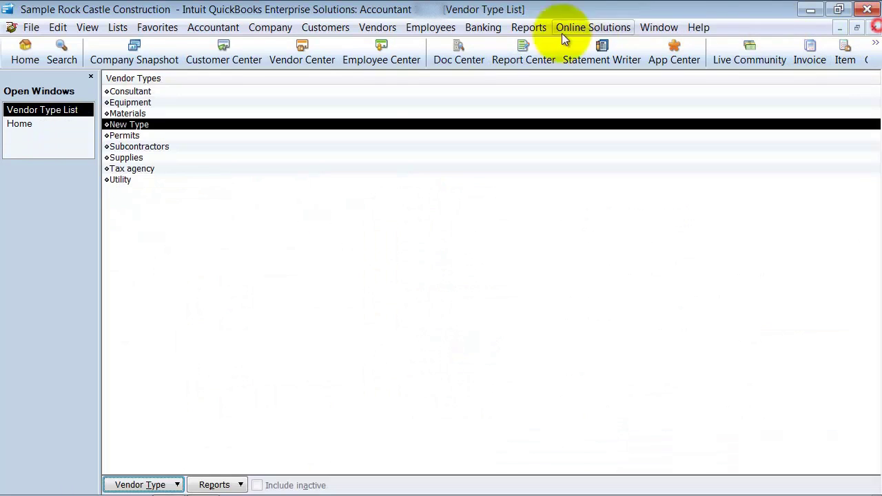
- Open the Purchases by Vendor Detail report
click(377, 27)
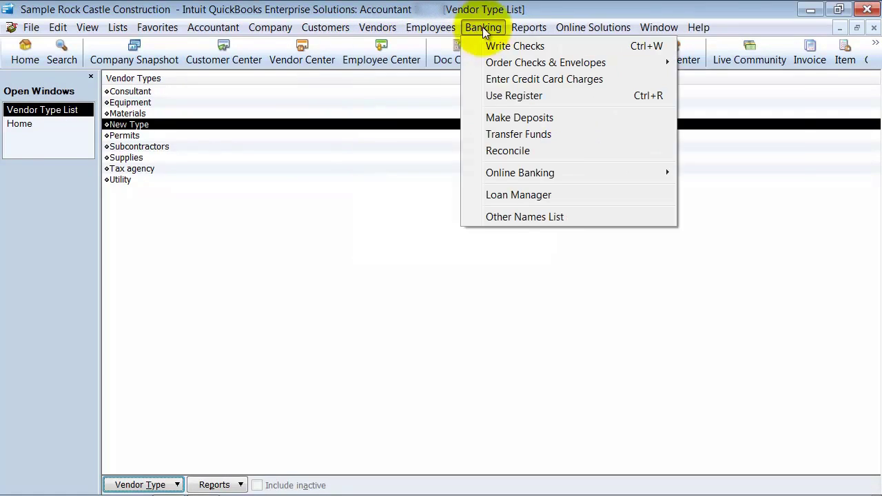
mouse_move(527, 27)
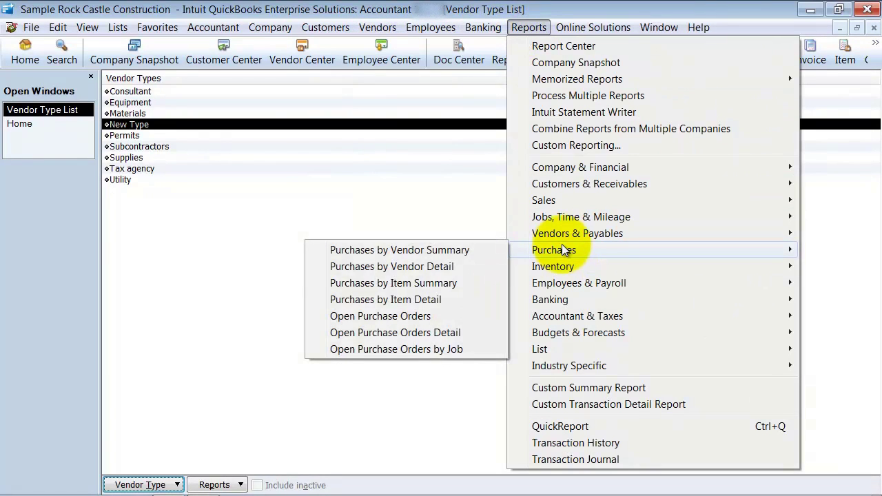
mouse_move(565, 239)
mouse_move(570, 256)
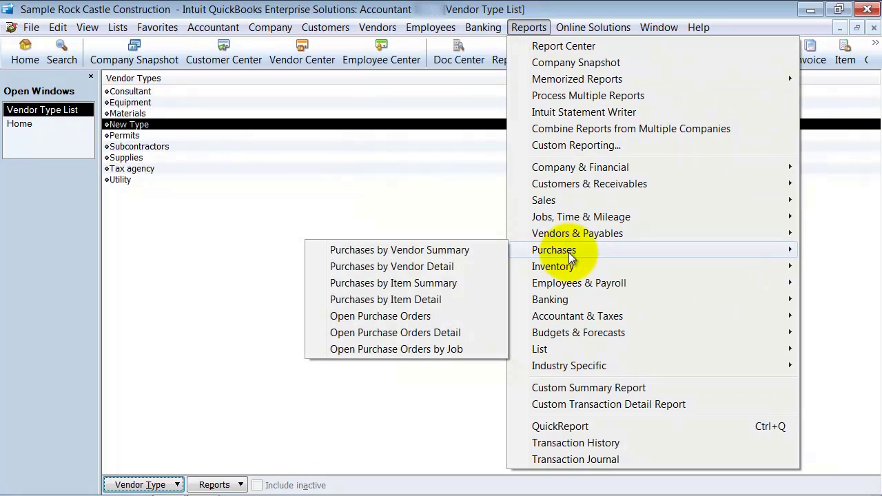
click(446, 266)
- Filter the Purchases by Vendor Detail report by vendor type, showing only Materials vendors
click(128, 79)
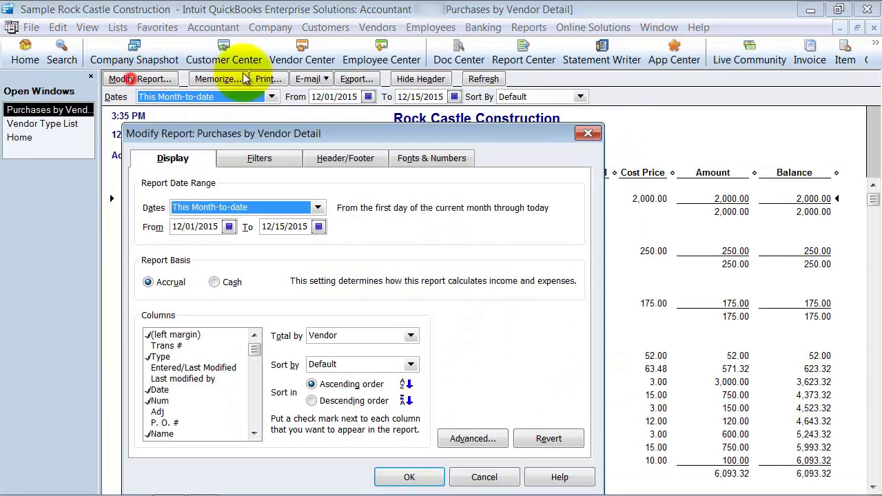
click(288, 159)
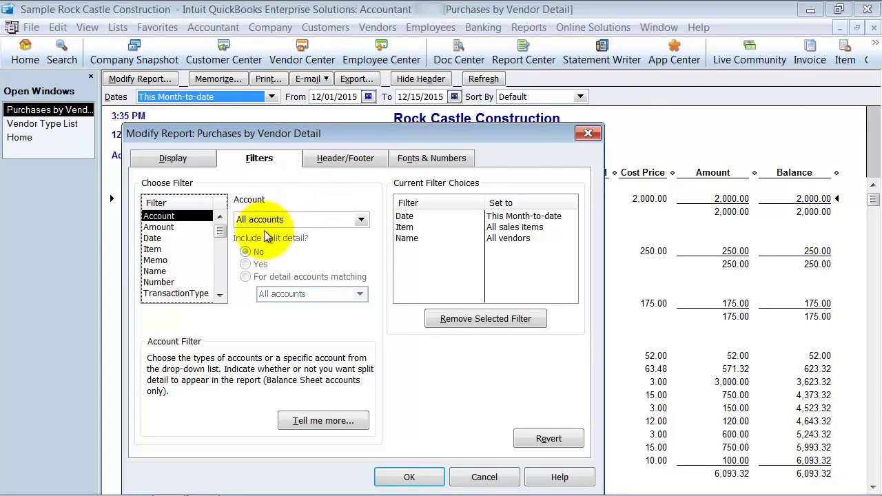
drag(219, 296, 219, 296)
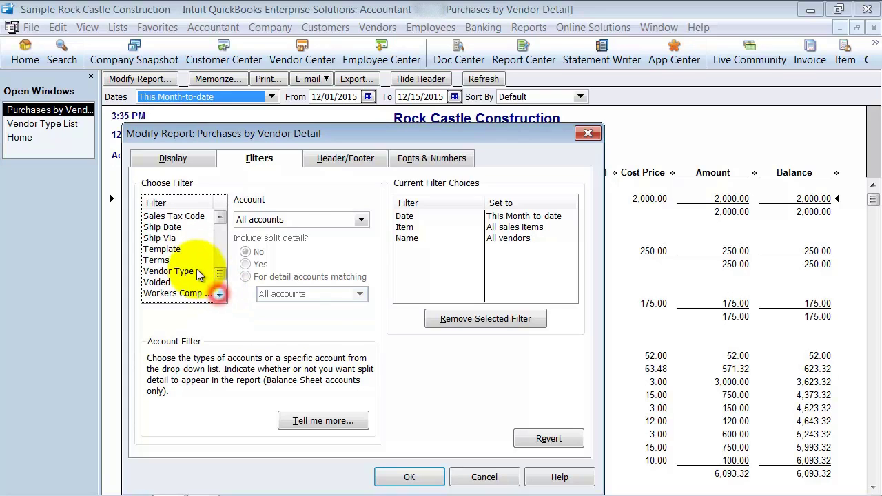
click(171, 270)
click(363, 221)
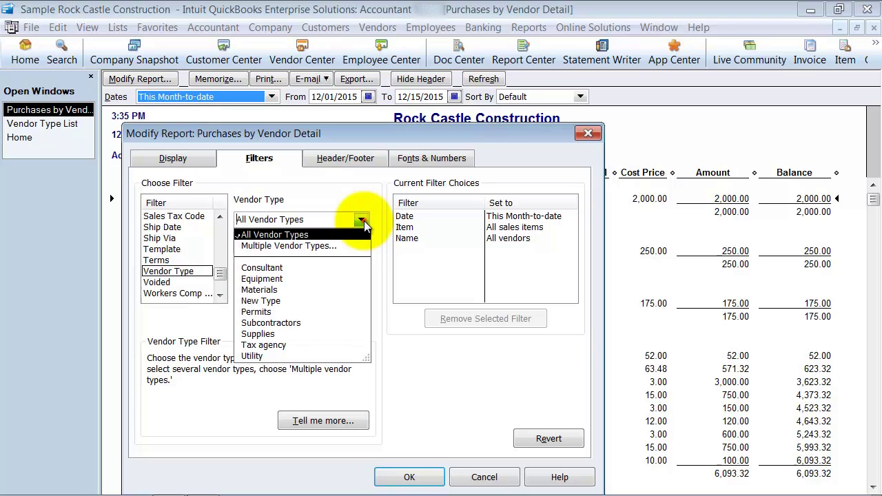
click(261, 290)
click(407, 476)
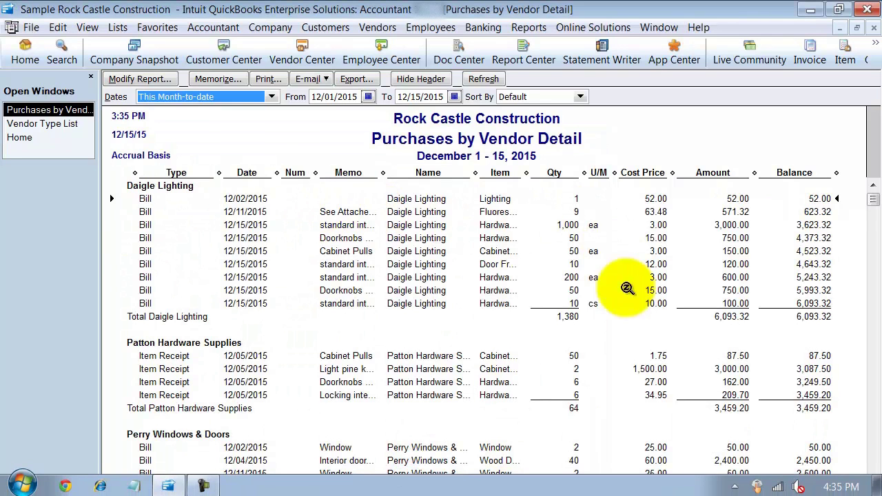
- Review the filtered Purchases by Vendor Detail report with a wider Item column, and close it along with the Vendor Type List
scroll(642, 379, down, 8)
scroll(646, 367, down, 1)
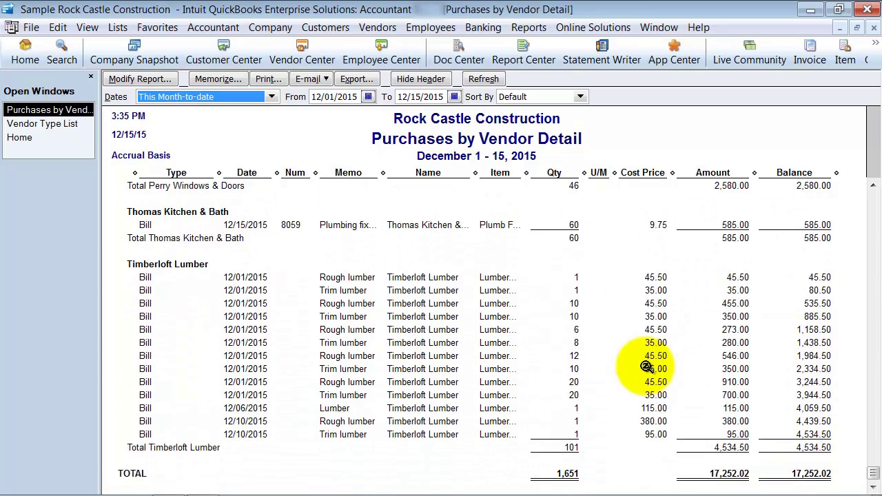
scroll(647, 367, up, 7)
scroll(646, 367, up, 2)
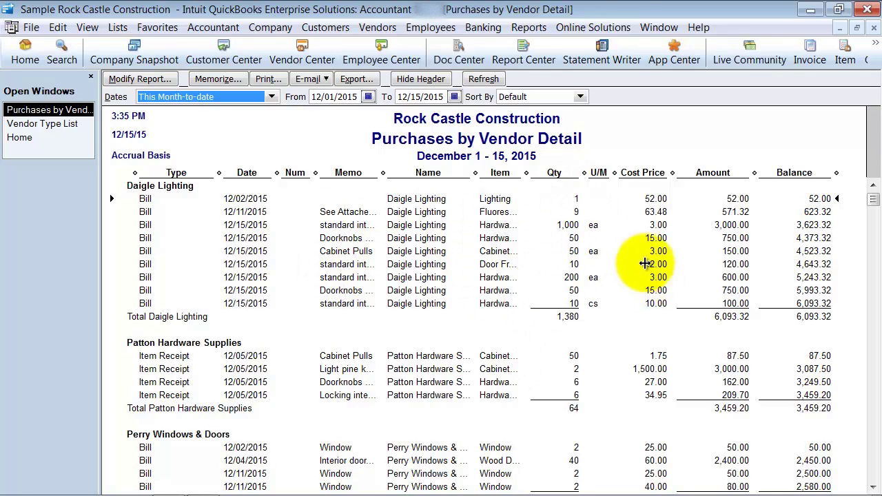
drag(536, 173, 552, 172)
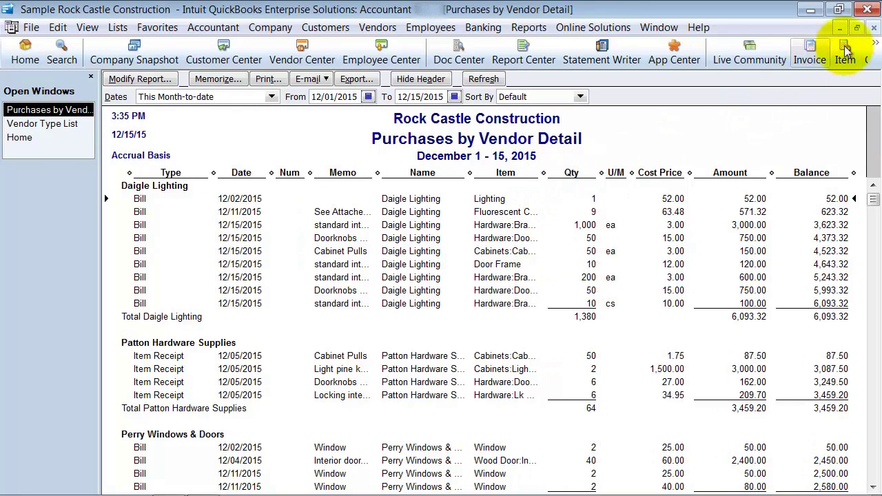
click(873, 28)
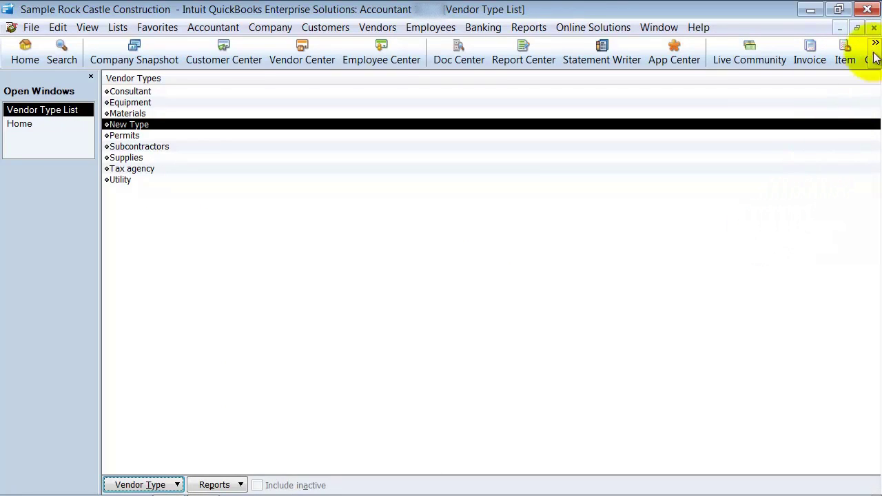
click(874, 28)
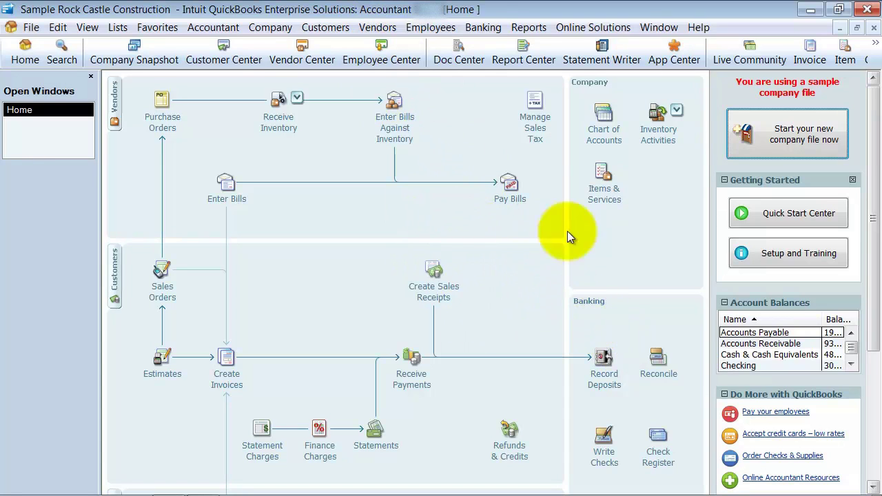
- Open the Expenses by Vendor Summary report, look through its vendor expenses and close it
click(529, 27)
mouse_move(571, 177)
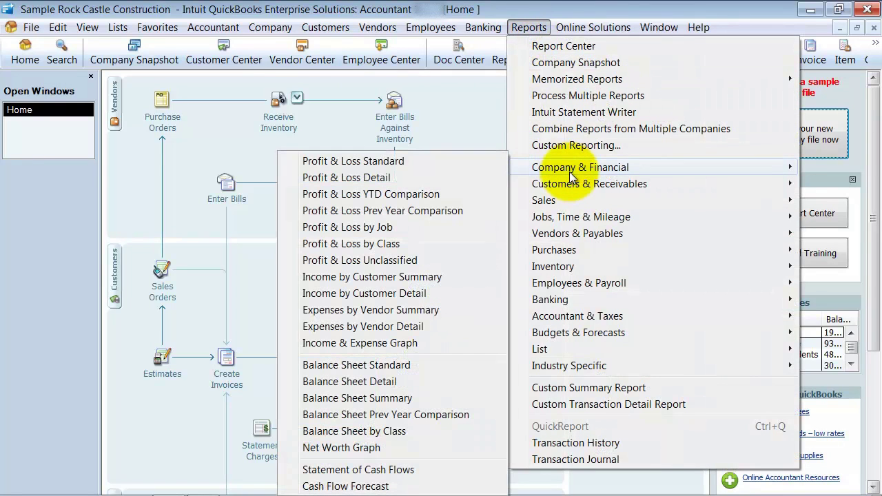
click(420, 310)
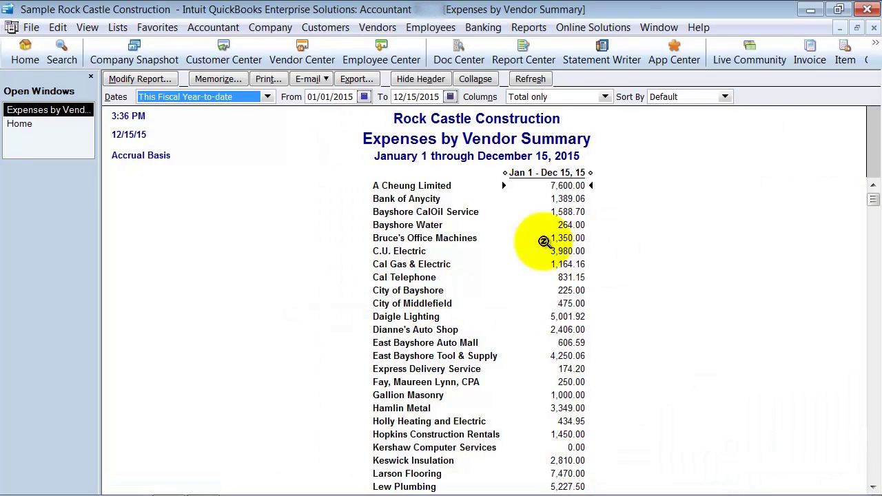
scroll(563, 395, down, 3)
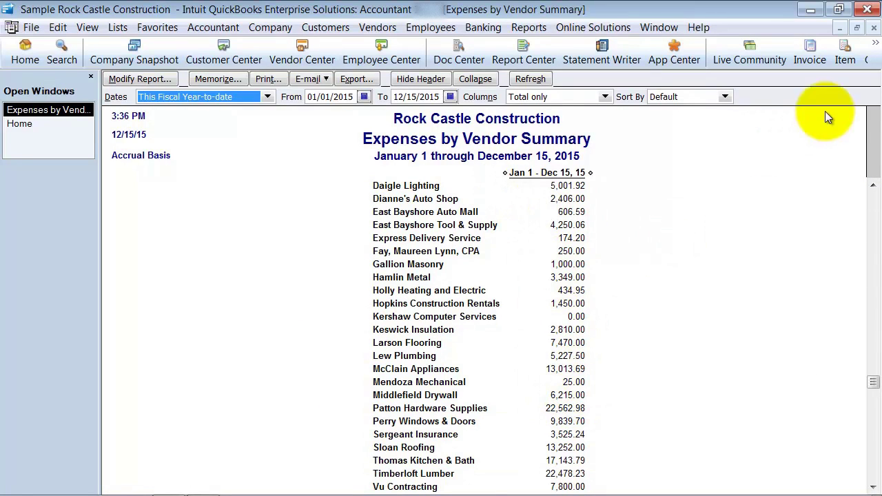
click(874, 29)
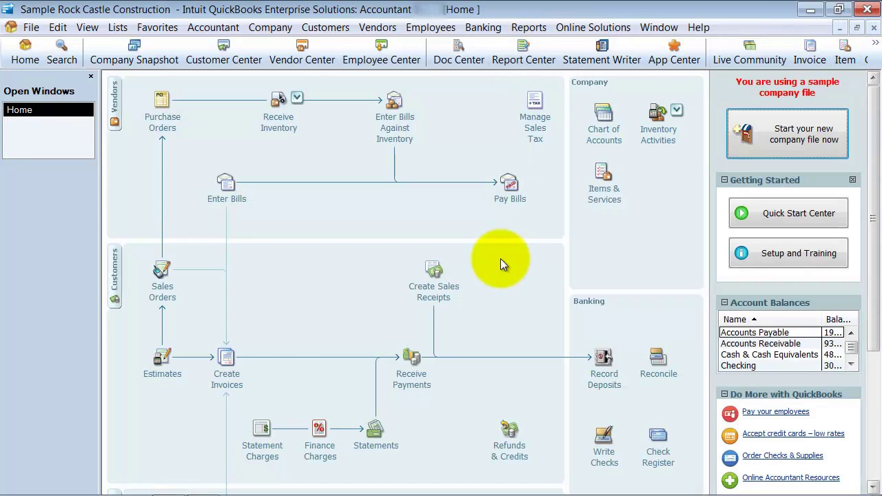
- Open the Vendor Type List from the customer and vendor profile lists
click(118, 28)
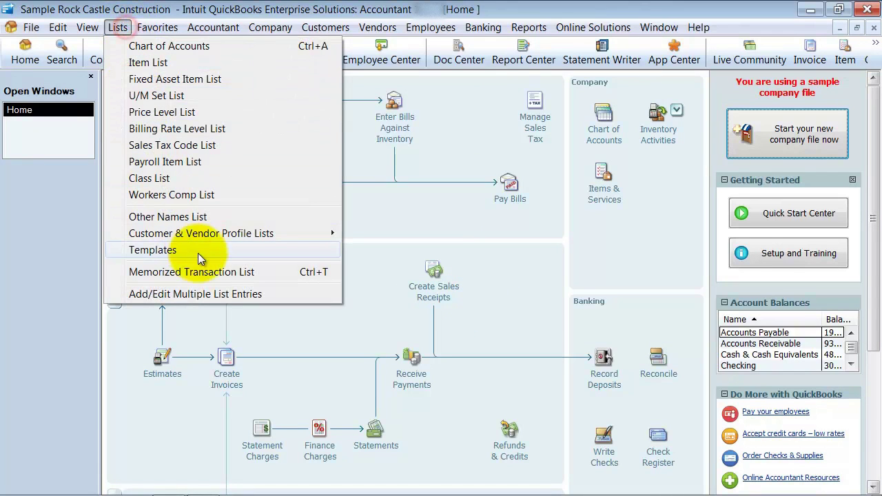
mouse_move(329, 238)
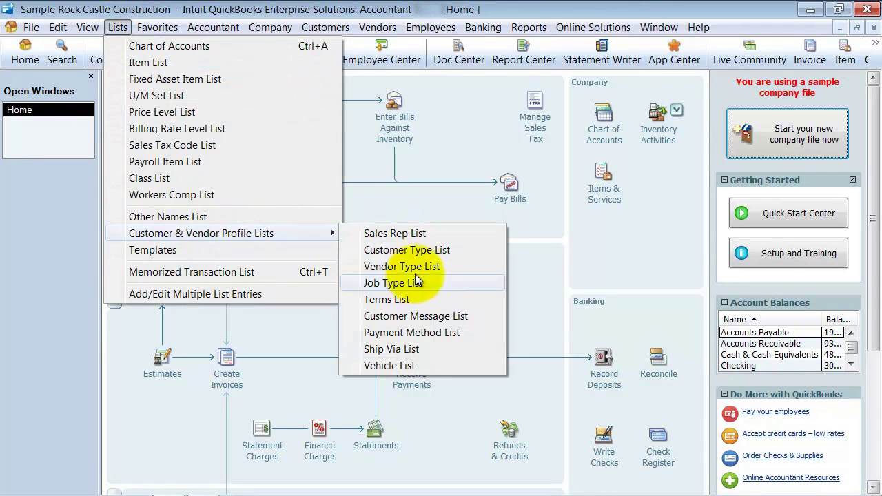
click(393, 266)
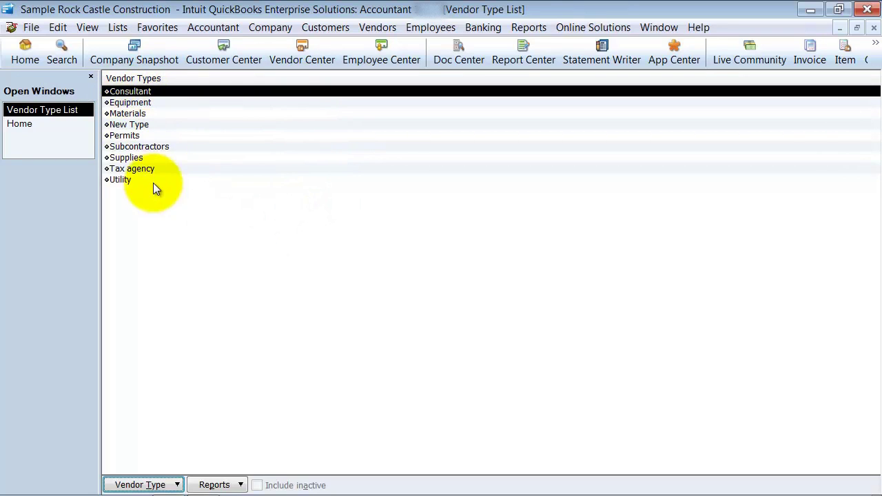
- Open the Profit & Loss Standard report
click(529, 27)
mouse_move(558, 167)
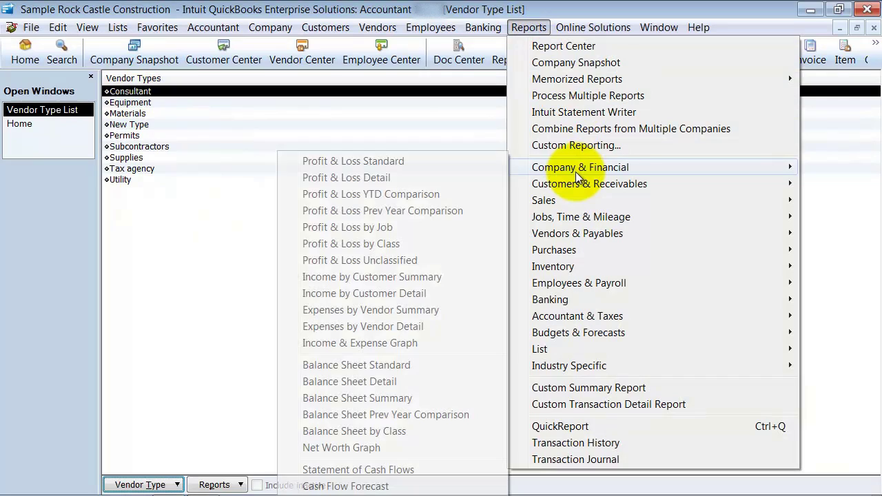
click(319, 163)
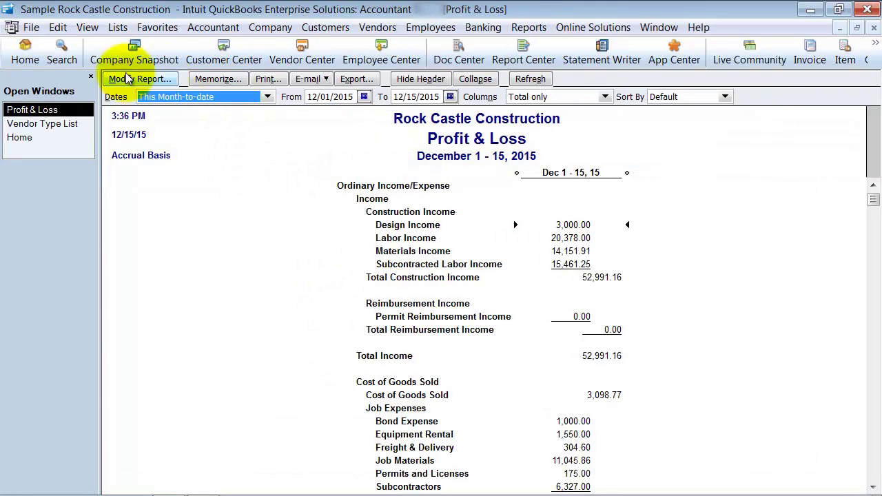
- Filter the Profit & Loss report by vendor type, showing only Materials vendors
click(126, 80)
click(274, 157)
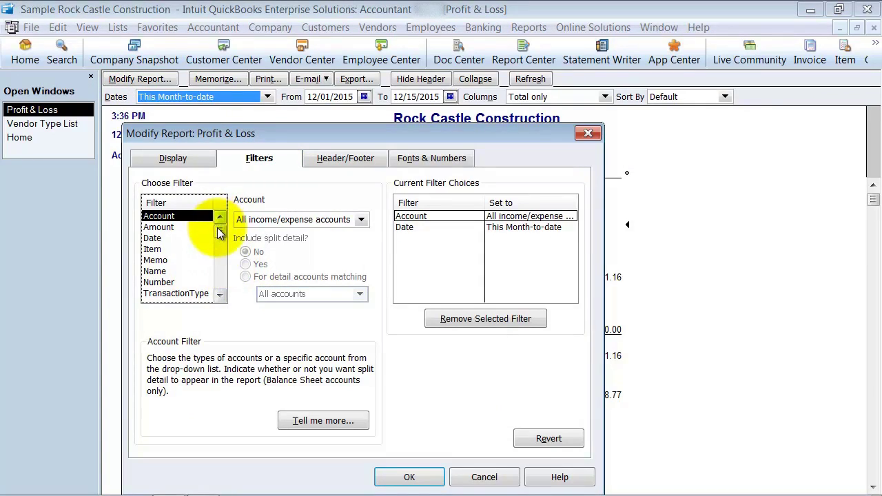
drag(220, 231, 221, 274)
click(168, 282)
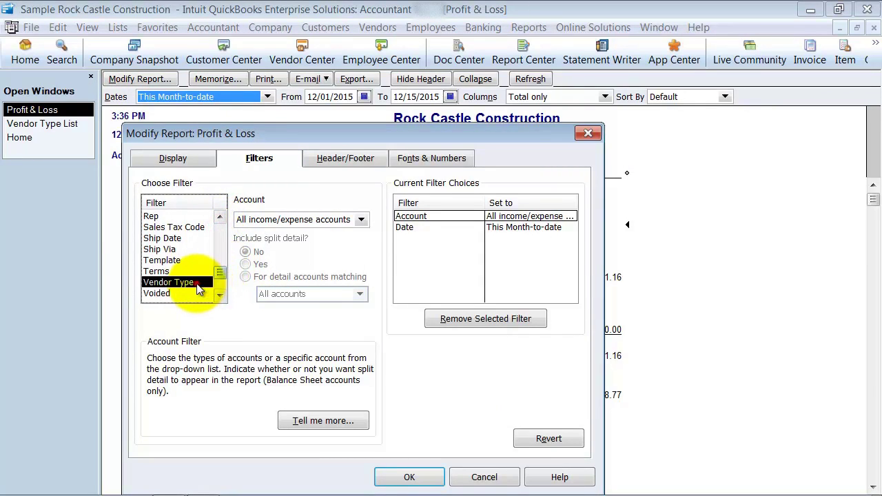
click(361, 219)
click(255, 290)
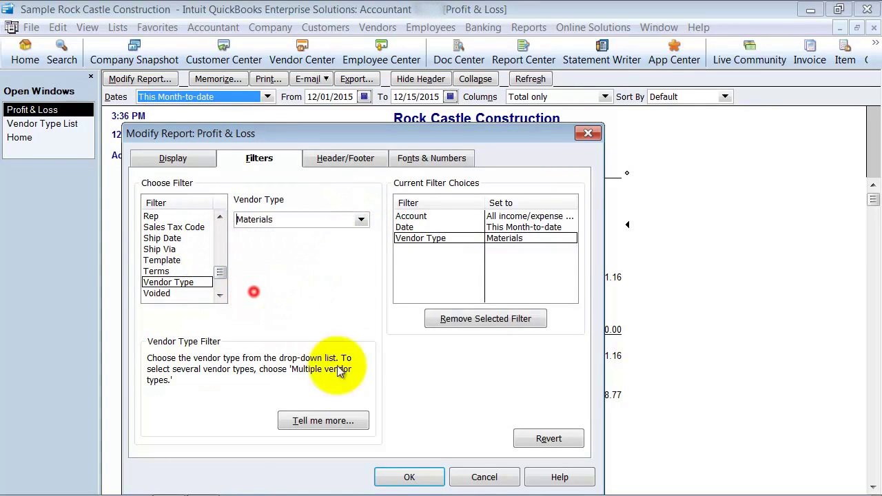
click(412, 475)
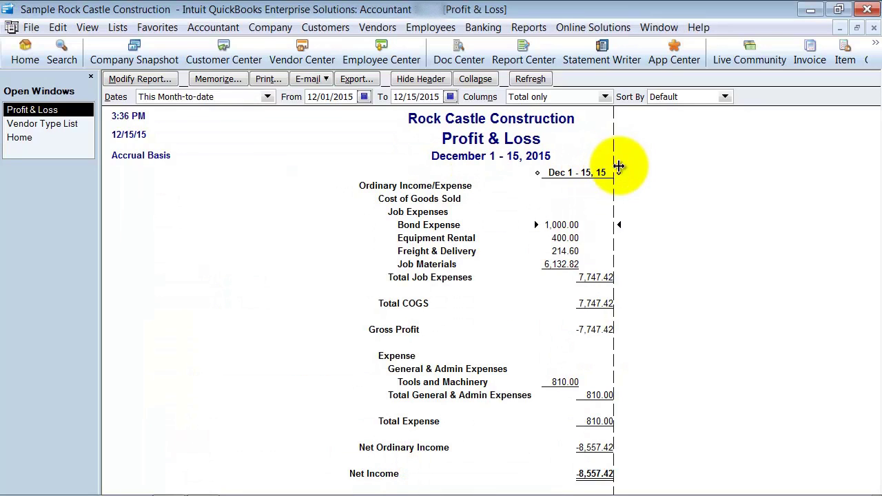
- Narrow the amount column of the filtered Profit & Loss report and close the report
drag(619, 166, 529, 162)
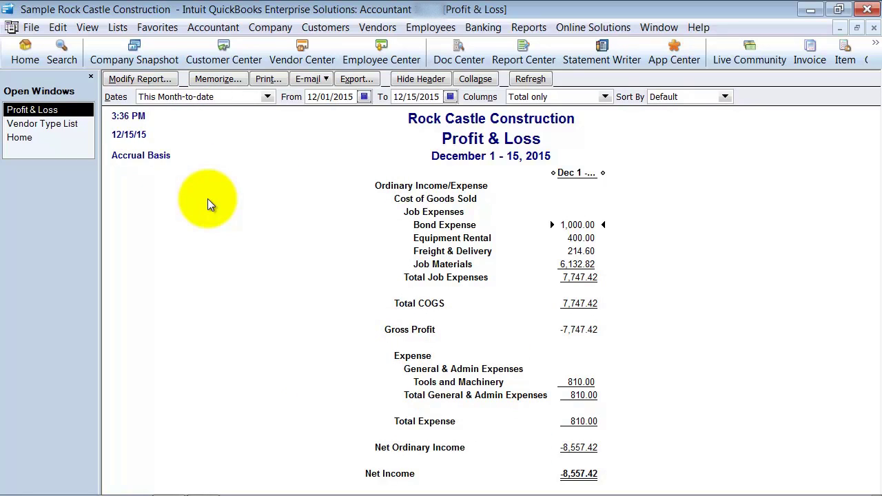
click(873, 29)
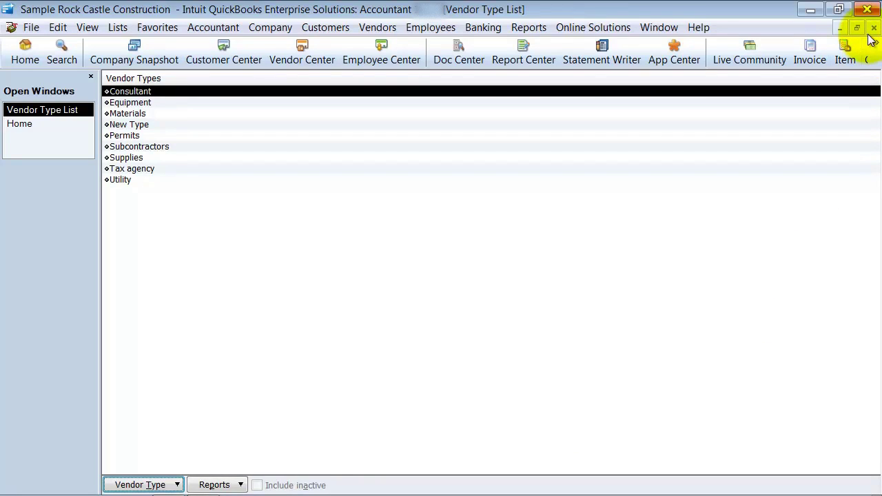